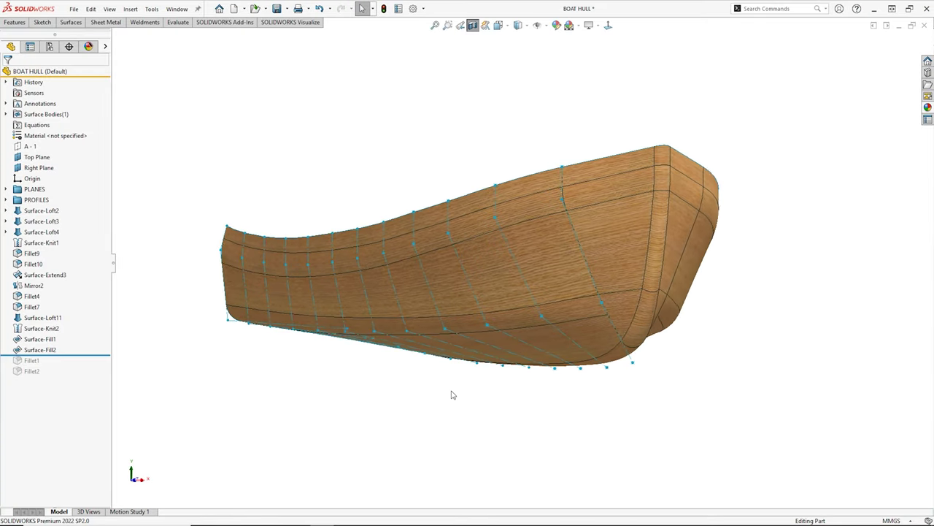
# Step: Loft a surface between the open profile curves along the side of the boat hull
pyautogui.click(452, 292)
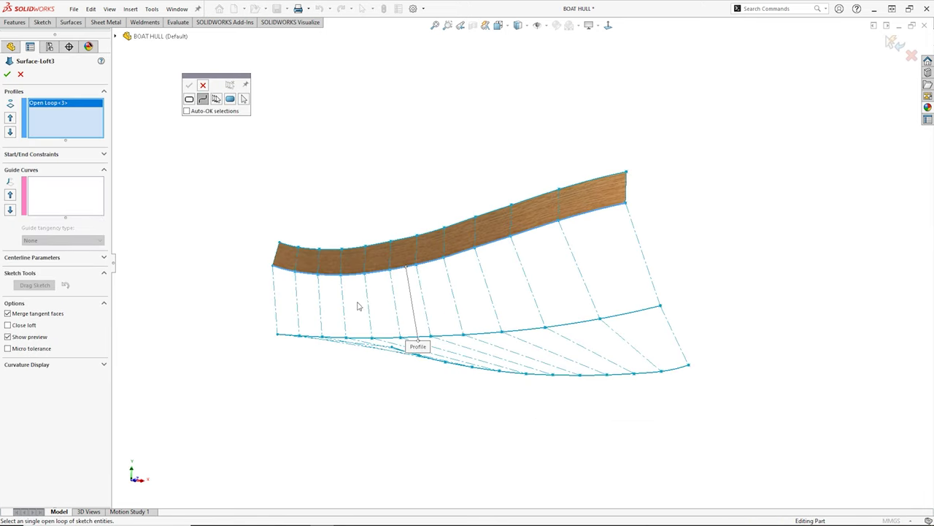
pyautogui.click(359, 338)
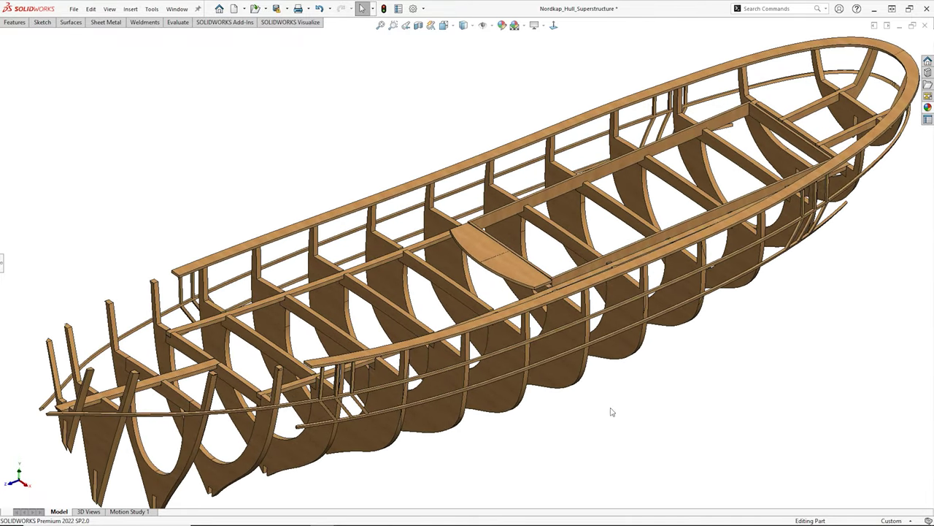
pyautogui.rightClick(568, 367)
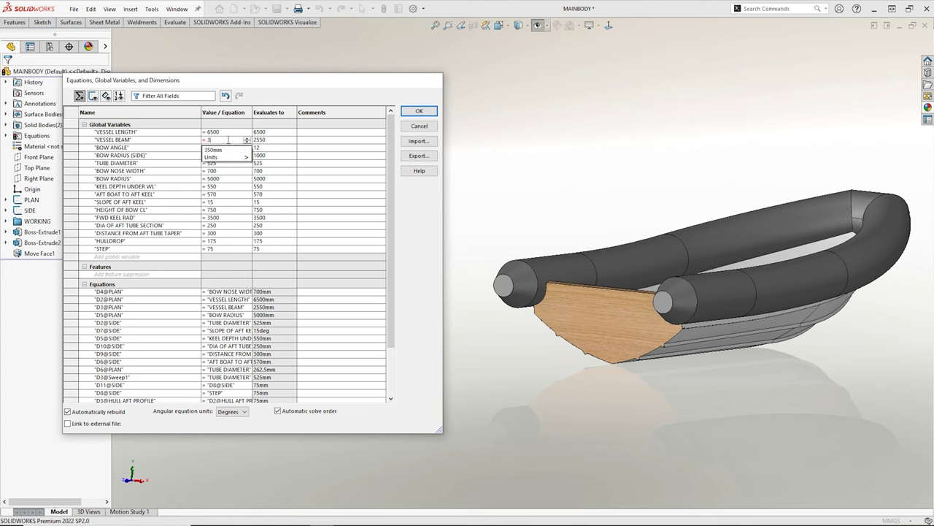
# Step: Change the VESSEL BEAM global variable and rebuild the inflatable boat model with it
pyautogui.press('Return')
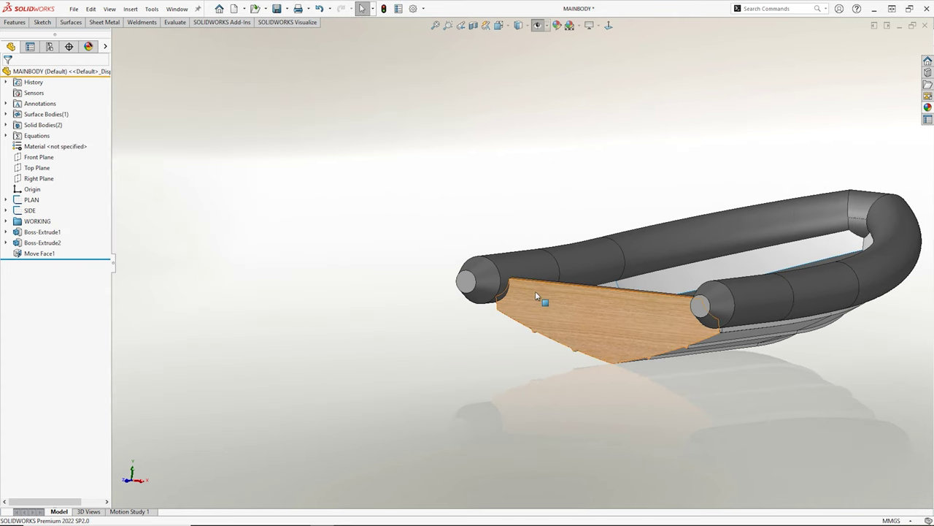
pyautogui.rightClick(535, 291)
pyautogui.click(589, 417)
pyautogui.click(701, 232)
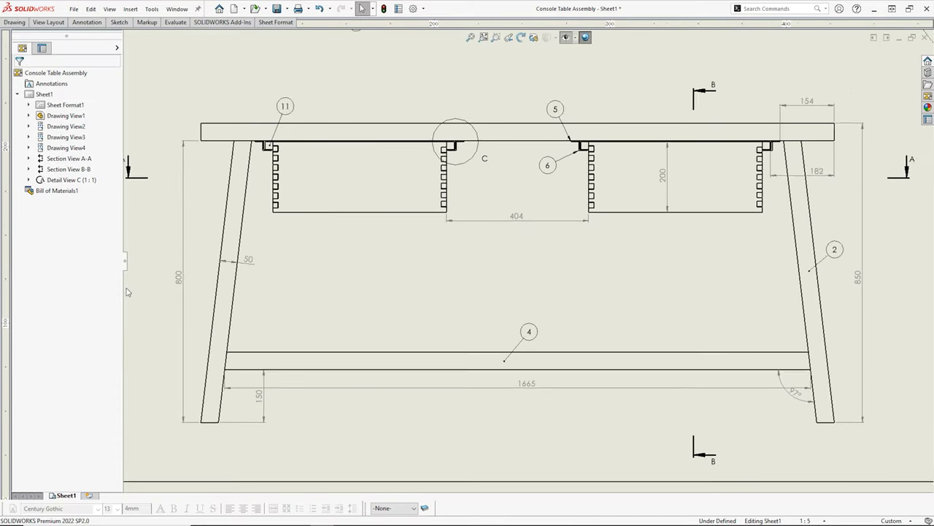
pyautogui.press('f')
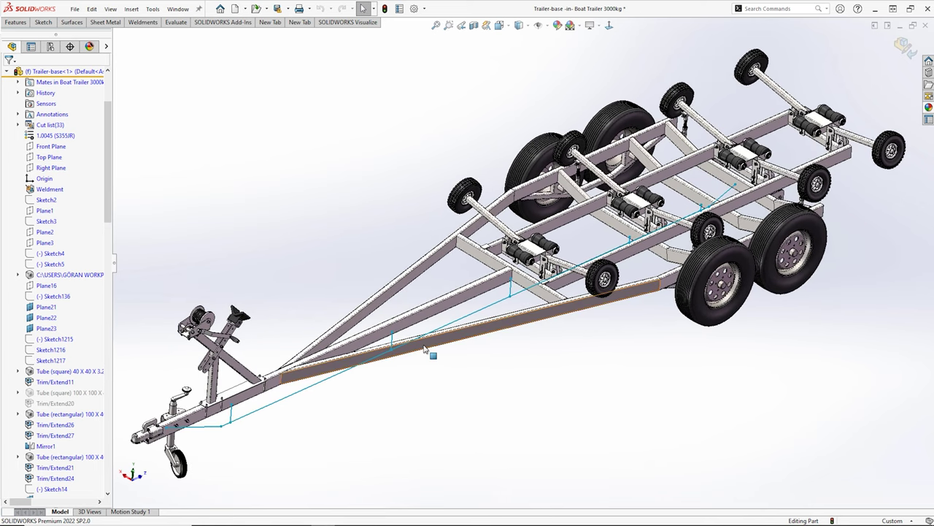
# Step: Isolate the trailer base frame within the boat trailer assembly
pyautogui.rightClick(427, 353)
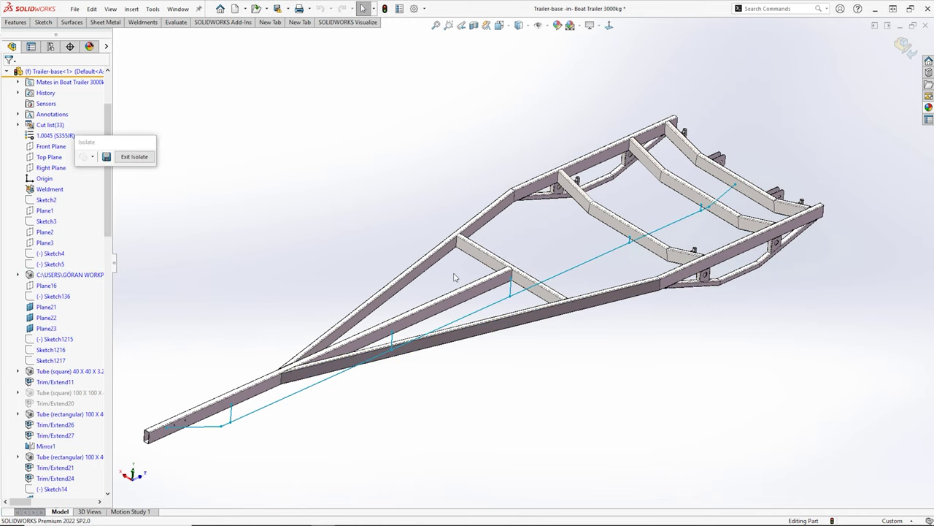
pyautogui.moveTo(451, 279); pyautogui.dragTo(252, 333, button='middle')
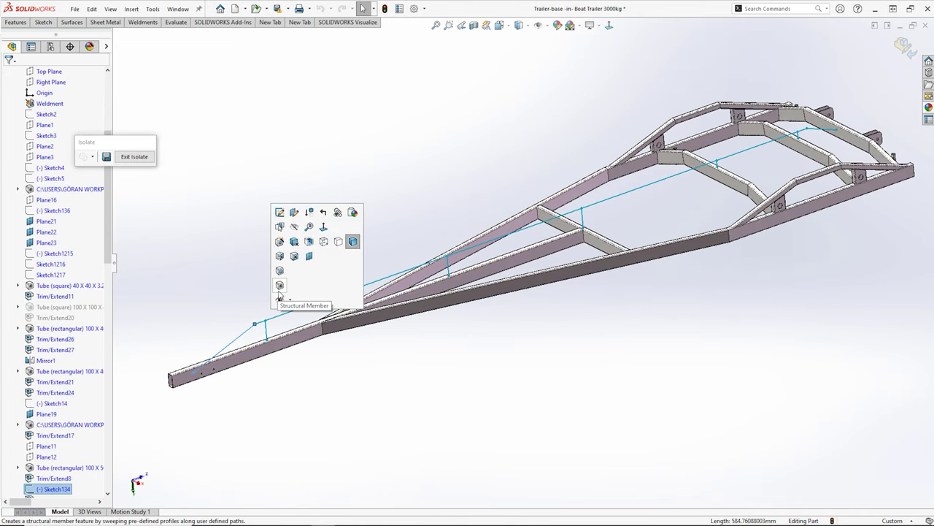
# Step: Define a 50 x 50 x 1.5 SHS structural member along the long lines of Sketch134 and start a second path group
pyautogui.click(279, 292)
pyautogui.click(212, 350)
pyautogui.click(581, 211)
pyautogui.moveTo(582, 211); pyautogui.dragTo(728, 152, button='middle')
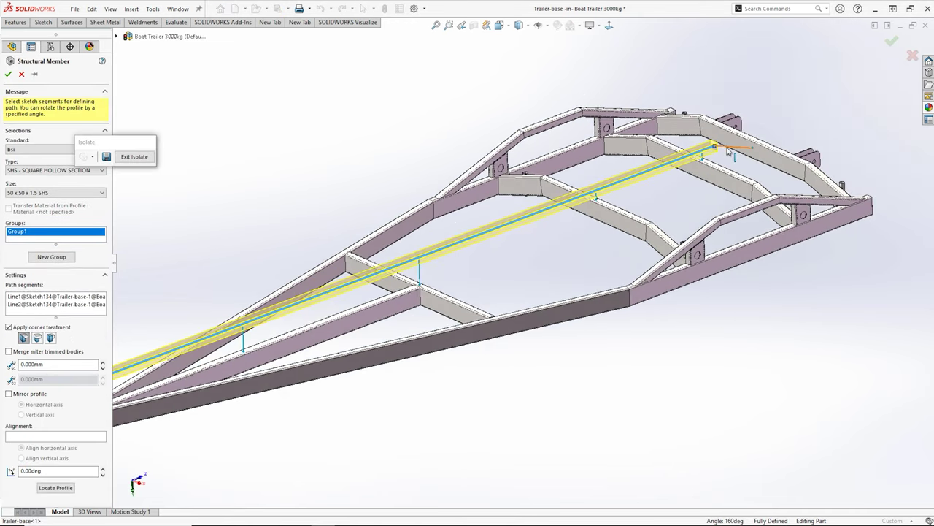
pyautogui.click(51, 257)
pyautogui.scroll(-5, 210, 379)
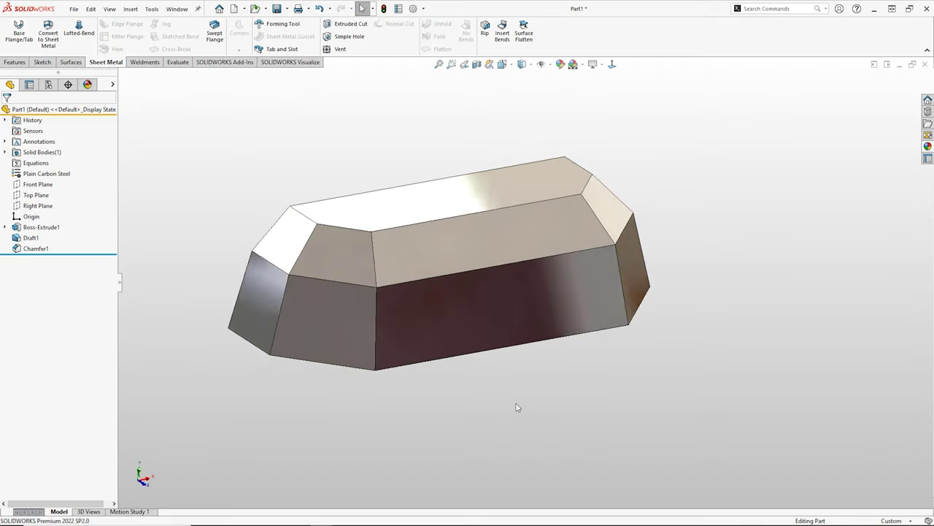
# Step: Convert the chamfered solid to 1 mm sheet metal with 0.5 mm bend radius, fixing the large side face and bending along the side and chamfer edges
pyautogui.click(522, 349)
pyautogui.click(560, 302)
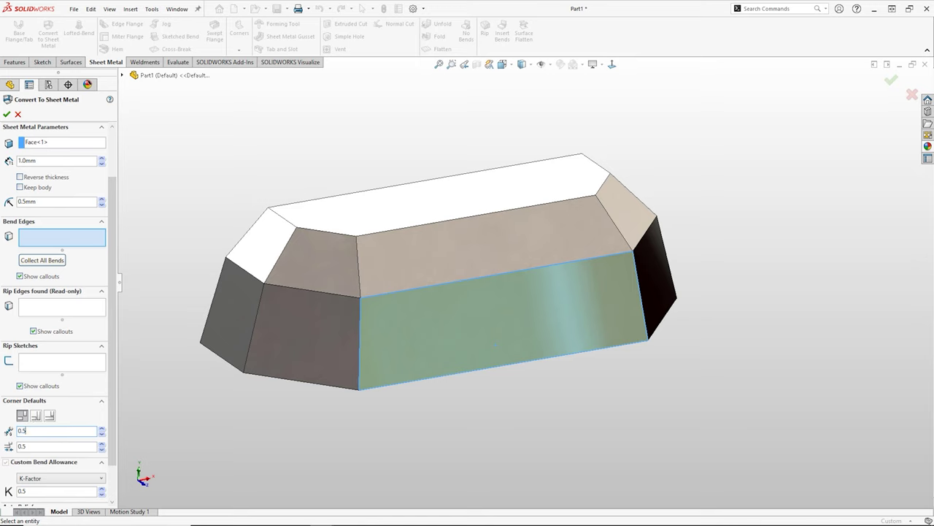
pyautogui.click(262, 291)
pyautogui.click(641, 296)
pyautogui.click(665, 317)
pyautogui.click(645, 234)
pyautogui.click(615, 222)
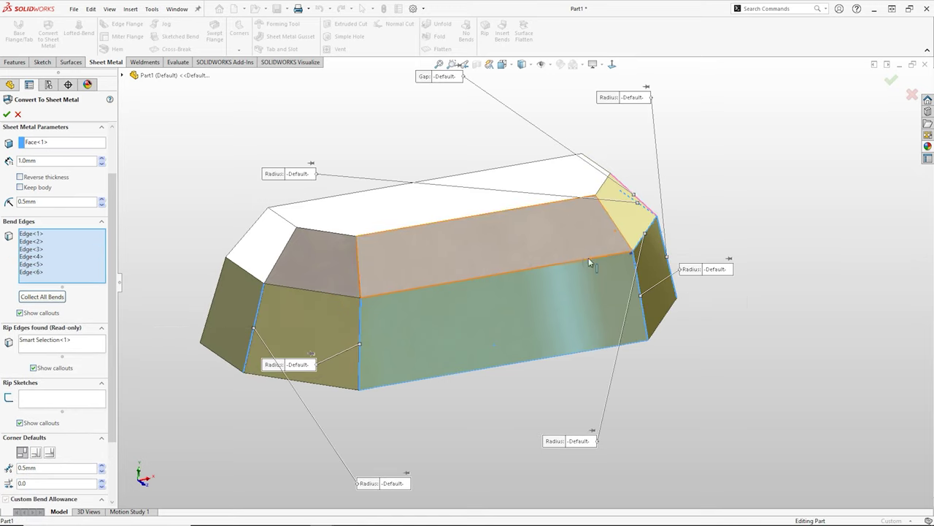
pyautogui.click(309, 294)
pyautogui.click(246, 271)
pyautogui.click(273, 217)
pyautogui.press('Return')
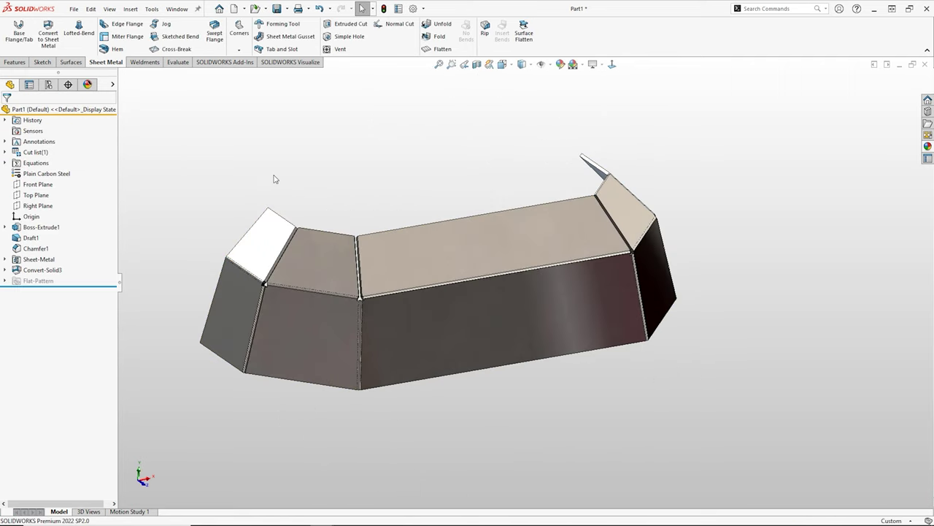
# Step: Flatten the converted sheet metal body and orient the view normal to its flat face
pyautogui.moveTo(274, 179); pyautogui.dragTo(379, 234, button='middle')
pyautogui.click(442, 48)
pyautogui.click(554, 219)
pyautogui.press('space')
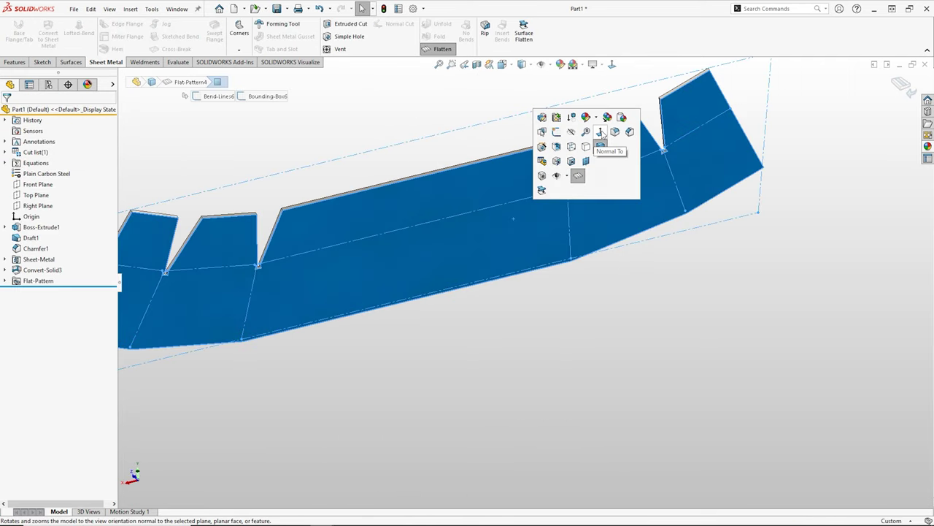
pyautogui.click(600, 132)
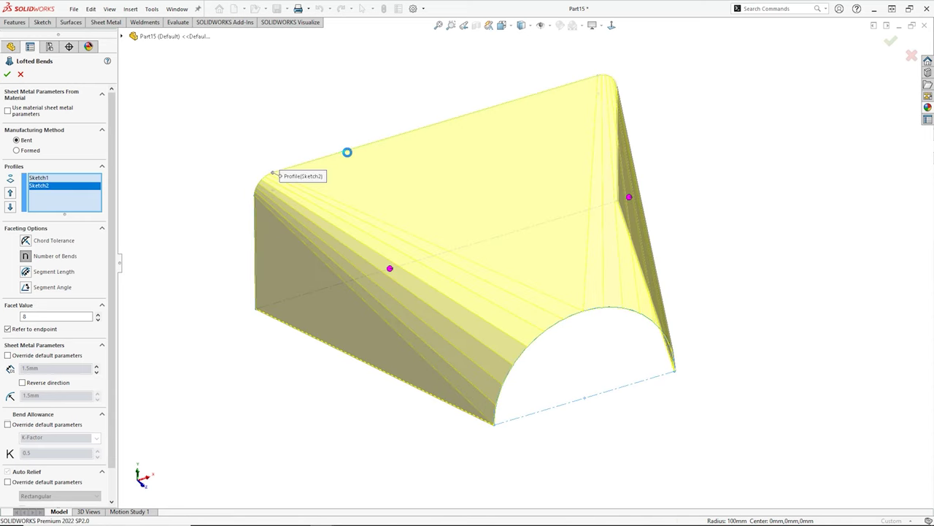
# Step: Create a bent-type lofted bend between Sketch1 and Sketch2, faceted by number of bends with a value of 8
pyautogui.click(7, 75)
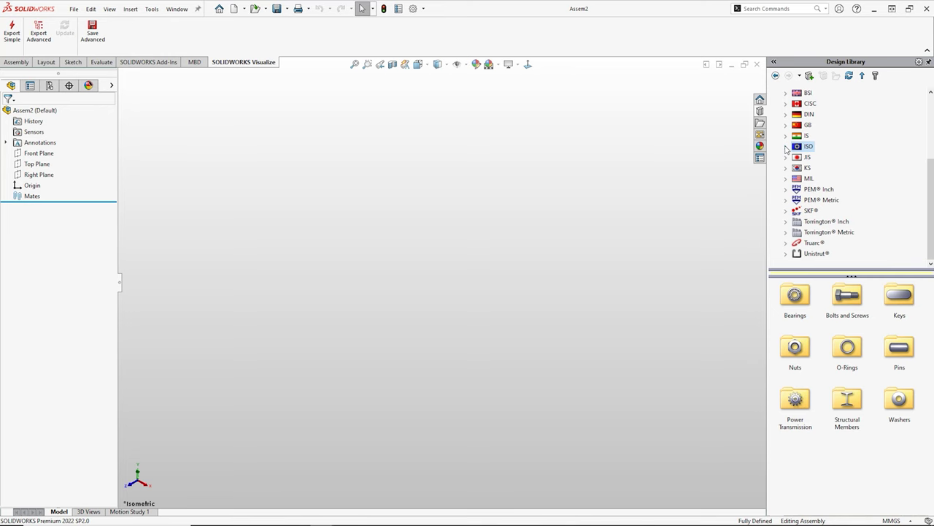
# Step: Insert a spur gear from the ISO Power Transmission gears in the Design Library into the assembly
pyautogui.click(771, 90)
pyautogui.click(747, 102)
pyautogui.click(747, 146)
pyautogui.scroll(-3, 724, 135)
pyautogui.click(724, 96)
pyautogui.click(724, 144)
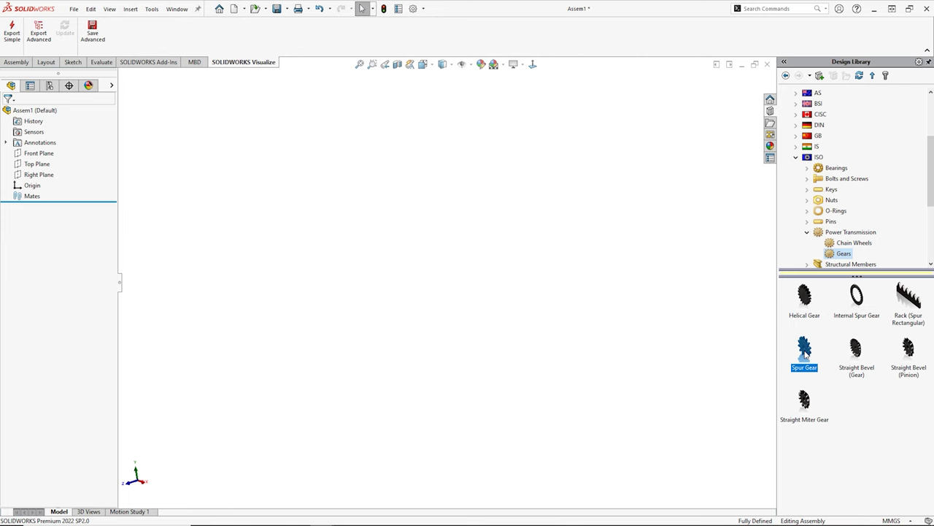
pyautogui.moveTo(805, 347); pyautogui.dragTo(443, 286)
pyautogui.click(641, 288)
pyautogui.click(620, 324)
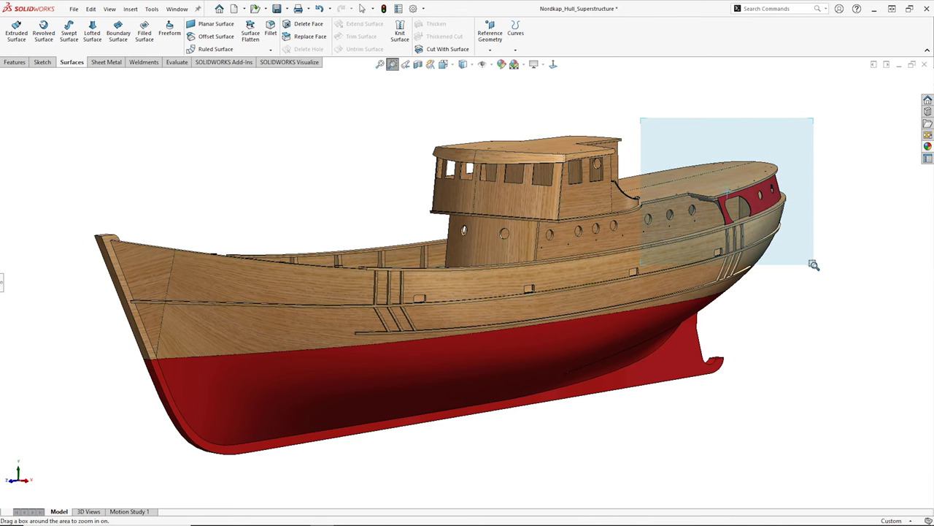
# Step: Isolate the red aft cabin wall of the Nordkap hull and pick its near side face
pyautogui.moveTo(814, 264); pyautogui.dragTo(814, 265)
pyautogui.rightClick(560, 303)
pyautogui.click(582, 472)
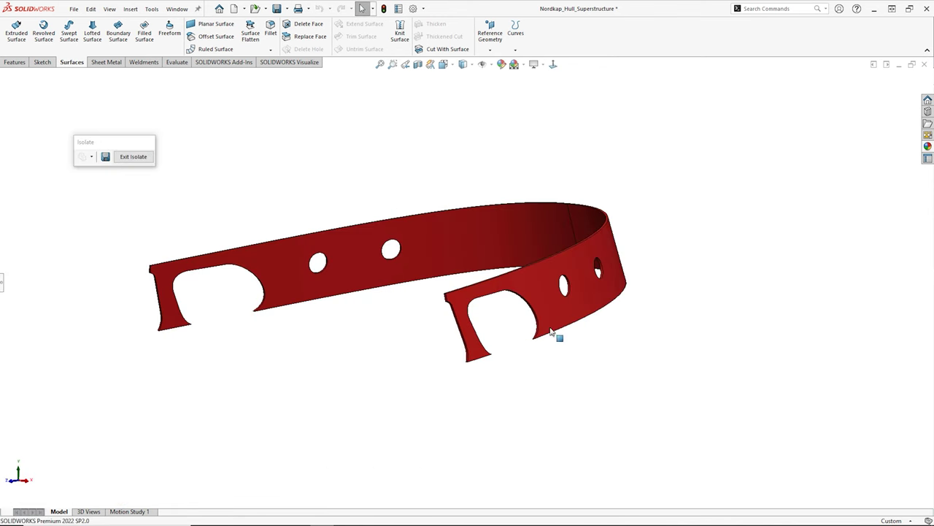
pyautogui.click(576, 289)
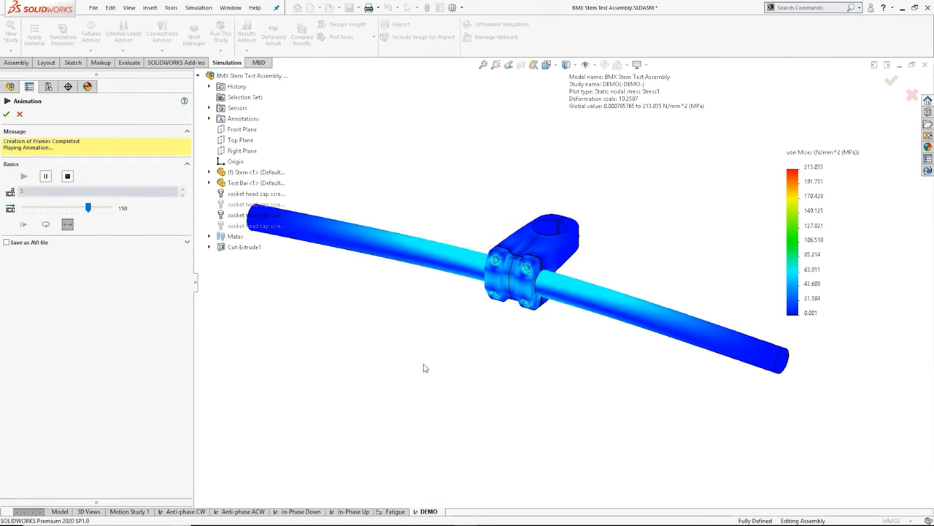
# Step: Examine the animated von Mises stress plot around the BMX stem clamp and close the animation
pyautogui.scroll(-10, 555, 276)
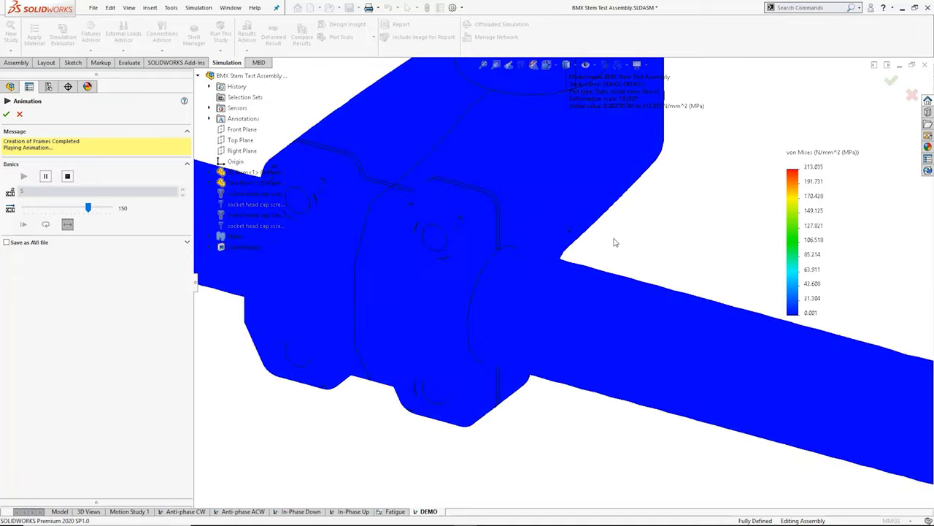
pyautogui.press('Return')
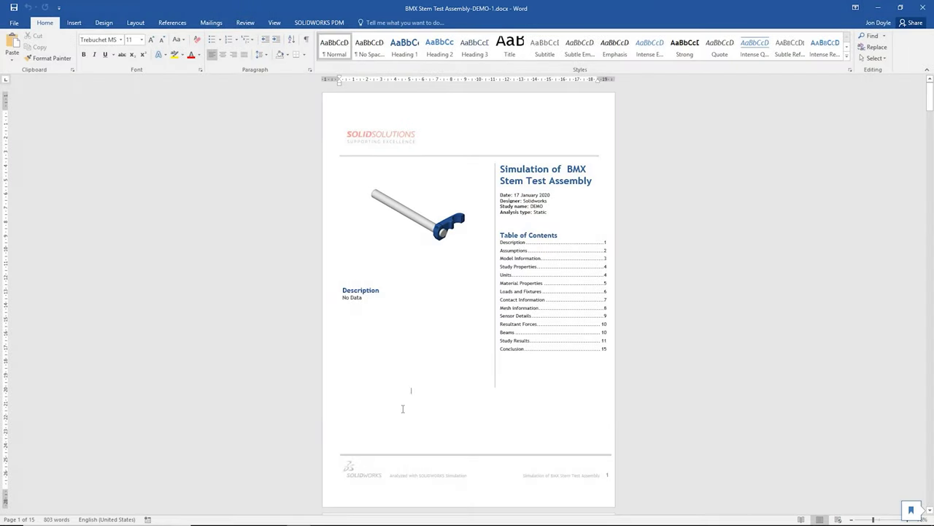
# Step: Switch to Word and read through the BMX stem simulation report from the cover page past the study results
pyautogui.scroll(-20, 402, 409)
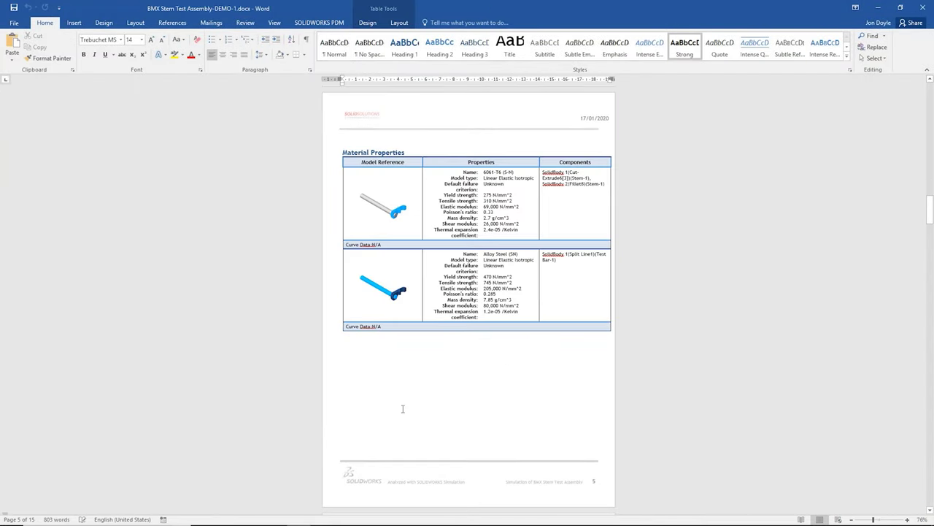
pyautogui.scroll(-20, 402, 409)
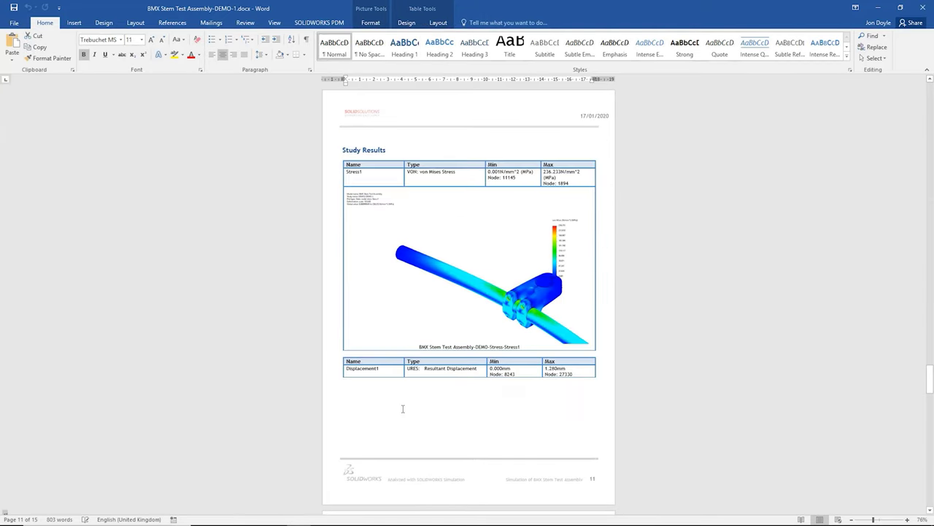
pyautogui.scroll(-10, 402, 409)
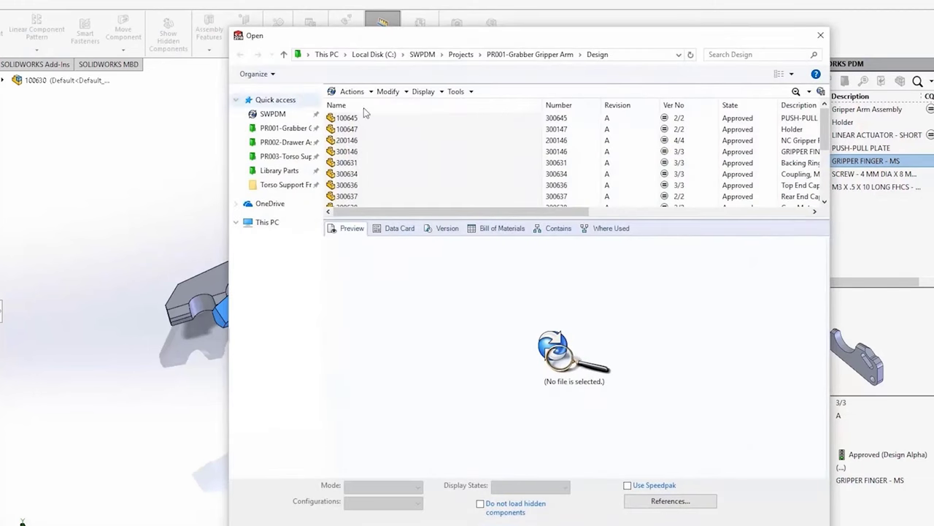
# Step: Review the data card of part 300631 and the 3D preview of part 300636 in the Gripper Arm Design folder
pyautogui.click(399, 227)
pyautogui.click(355, 165)
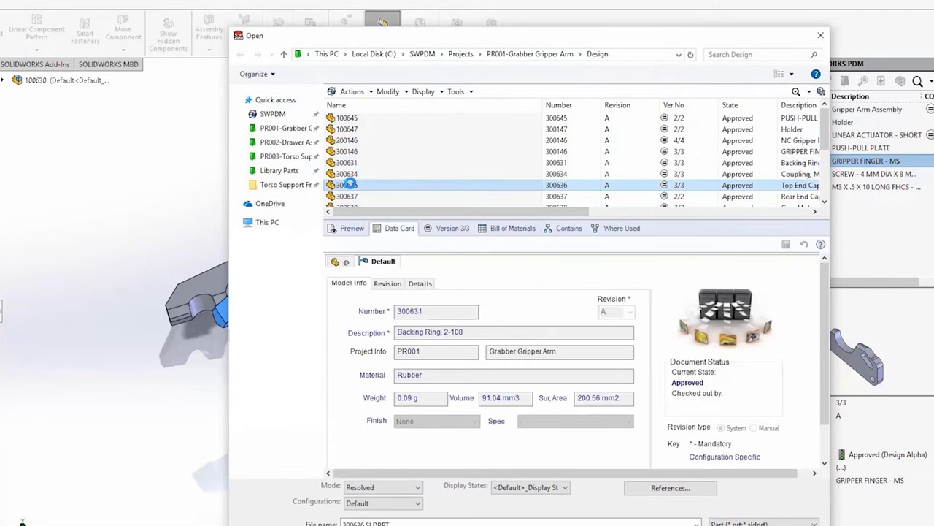
pyautogui.click(346, 228)
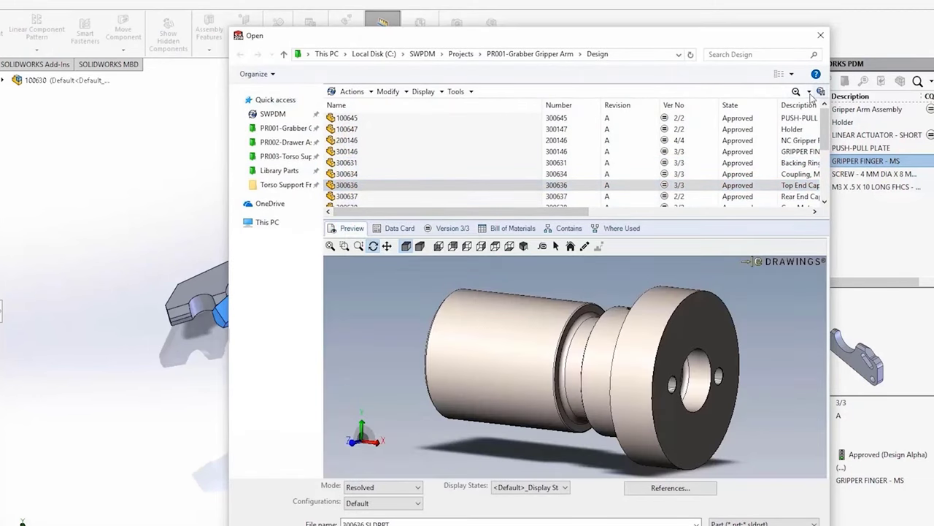
pyautogui.click(817, 136)
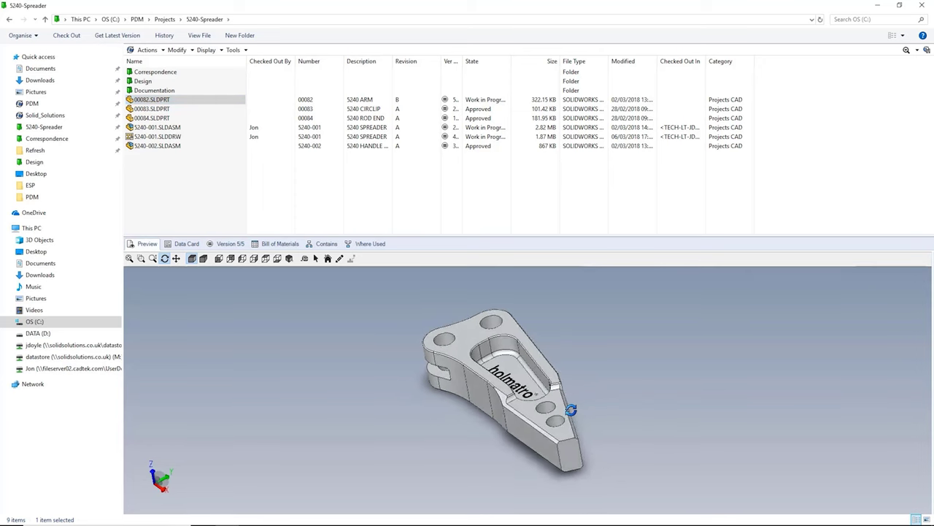
# Step: Rotate the vault preview of 00082.SLDPRT to inspect the spreader arm from another side
pyautogui.moveTo(570, 410); pyautogui.dragTo(433, 396)
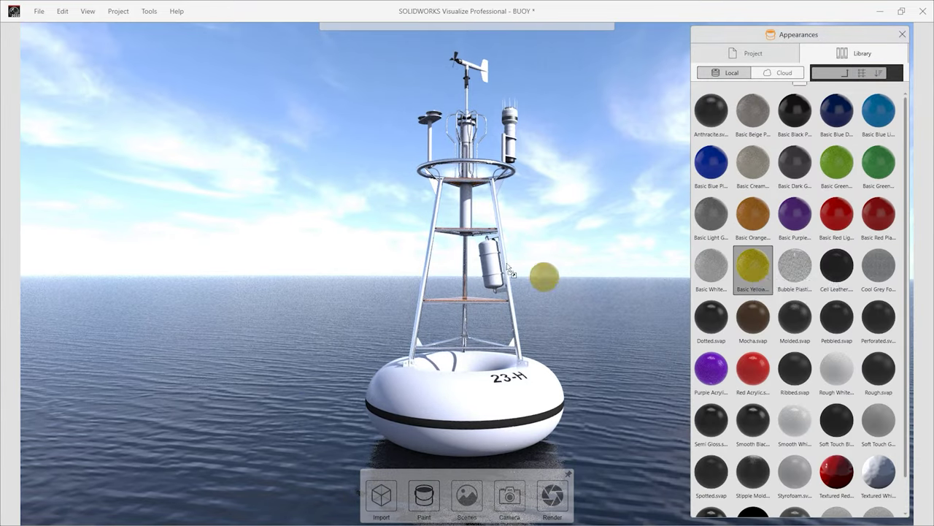
# Step: In SOLIDWORKS Visualize, apply the basic yellow appearance to the buoy's hanging cylinder and a red appearance to sections of its float
pyautogui.moveTo(510, 272); pyautogui.dragTo(504, 270)
pyautogui.scroll(-1, 818, 295)
pyautogui.moveTo(837, 436); pyautogui.dragTo(406, 398)
pyautogui.click(903, 34)
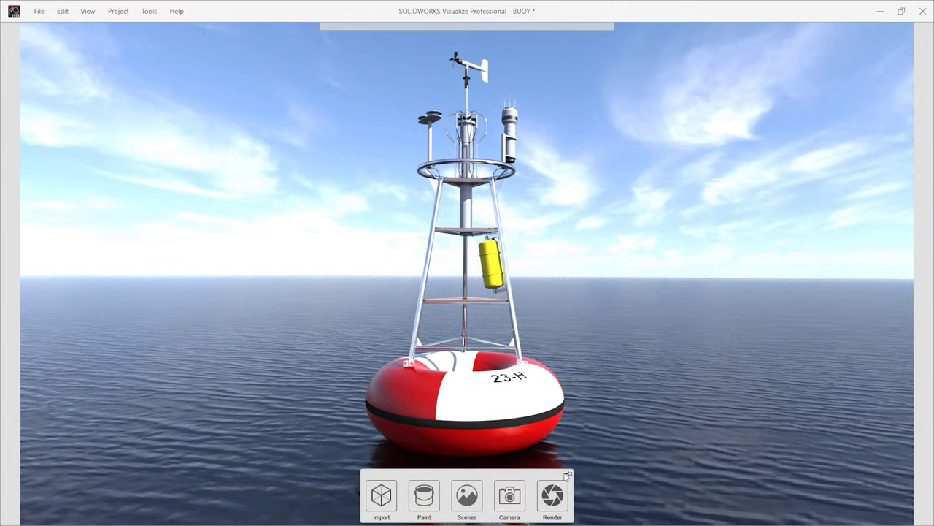
pyautogui.scroll(2, 614, 414)
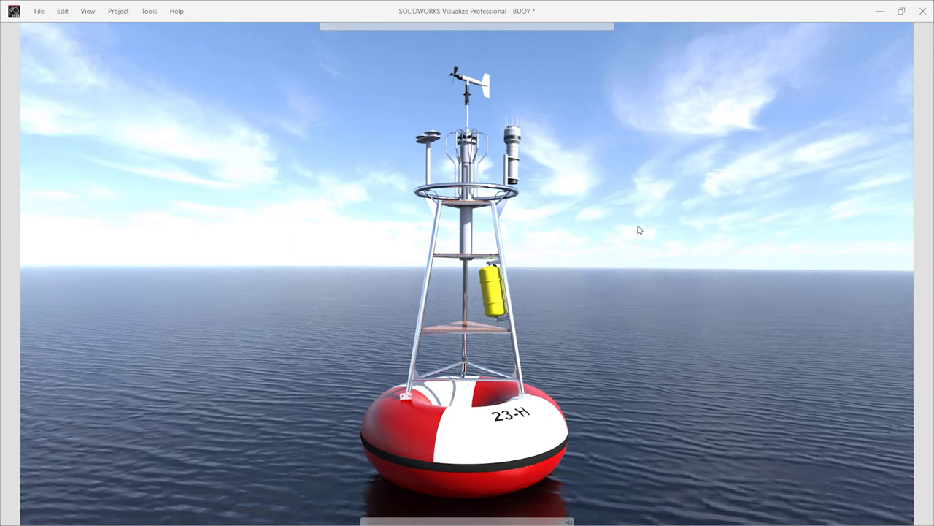